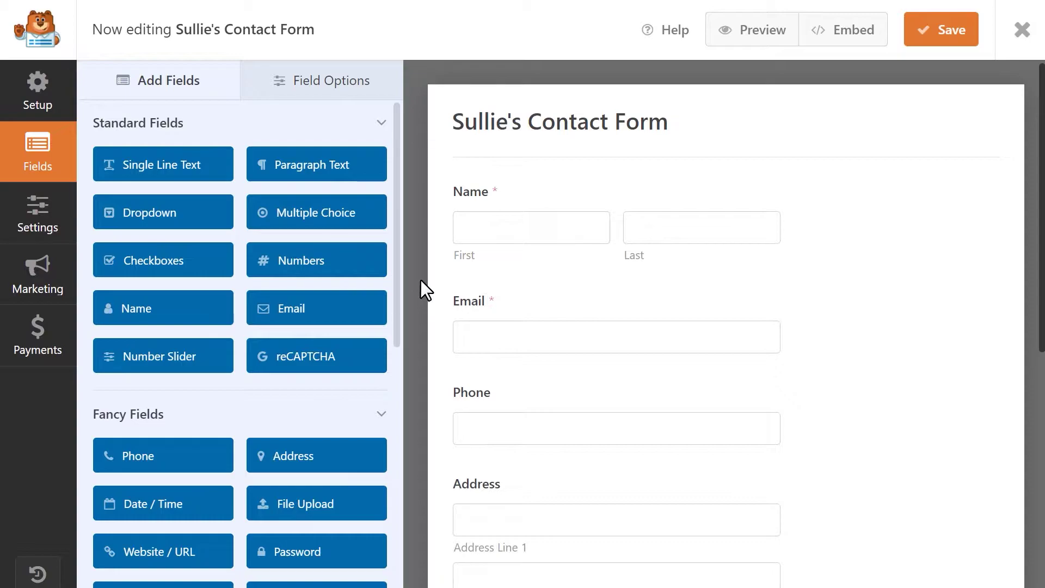
Step: Change the Name field's label to Nazwa
click(498, 202)
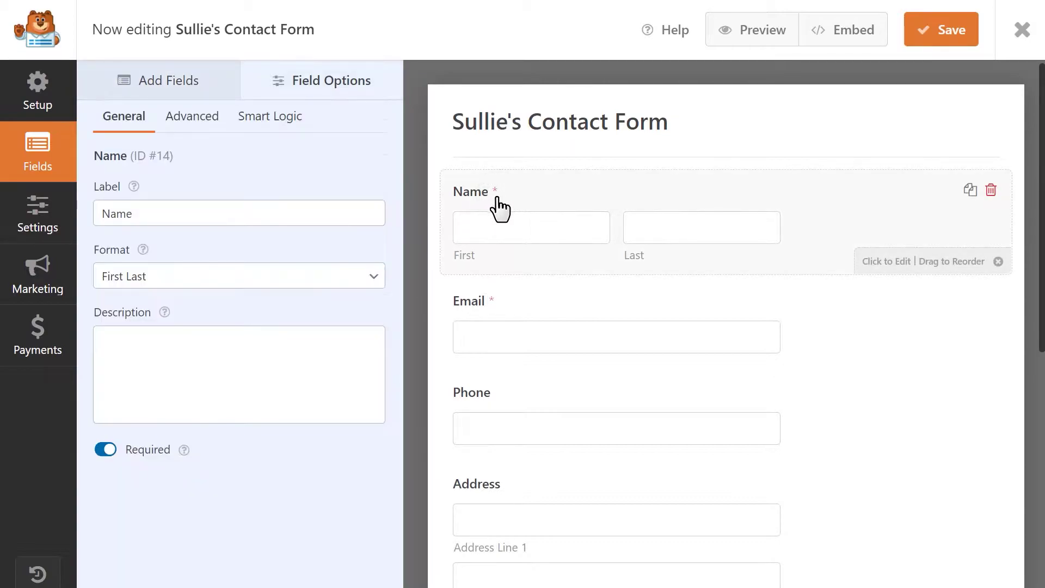
drag(361, 207, 89, 212)
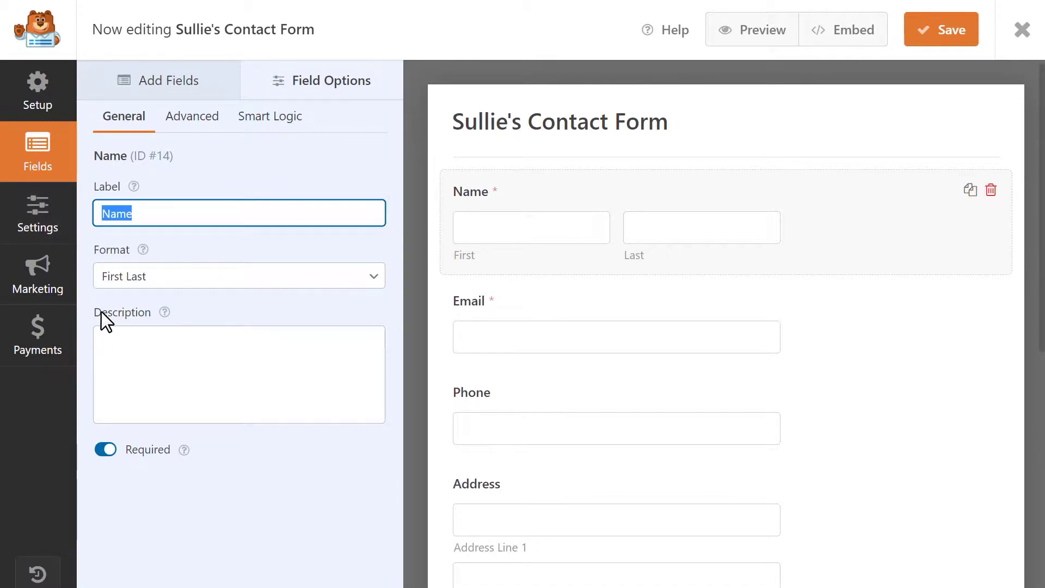
text(Nazwa)
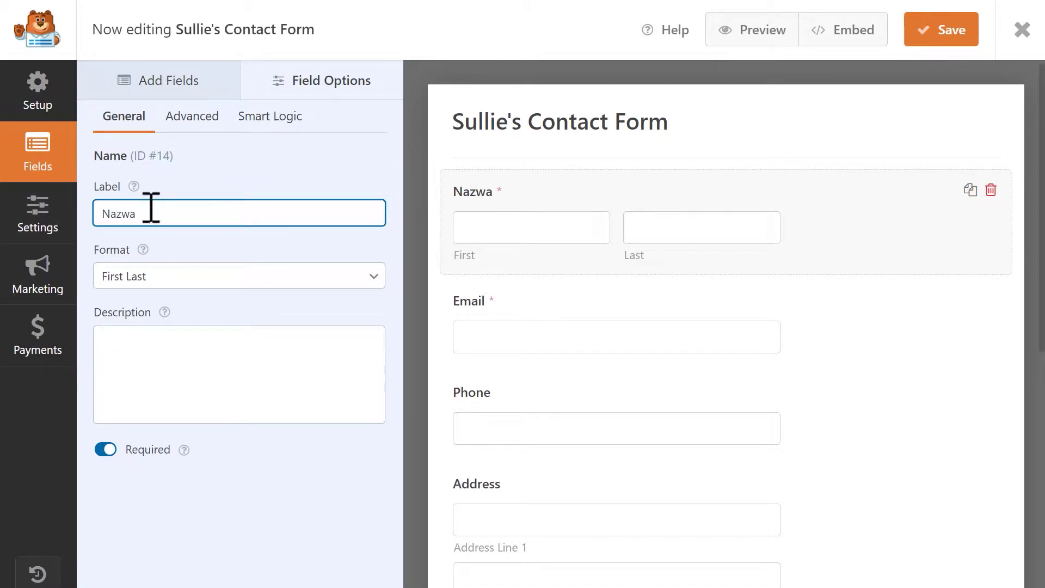
Step: Set the placeholders Imię and Nazwisko, hide the sublabels, and save the form
click(176, 118)
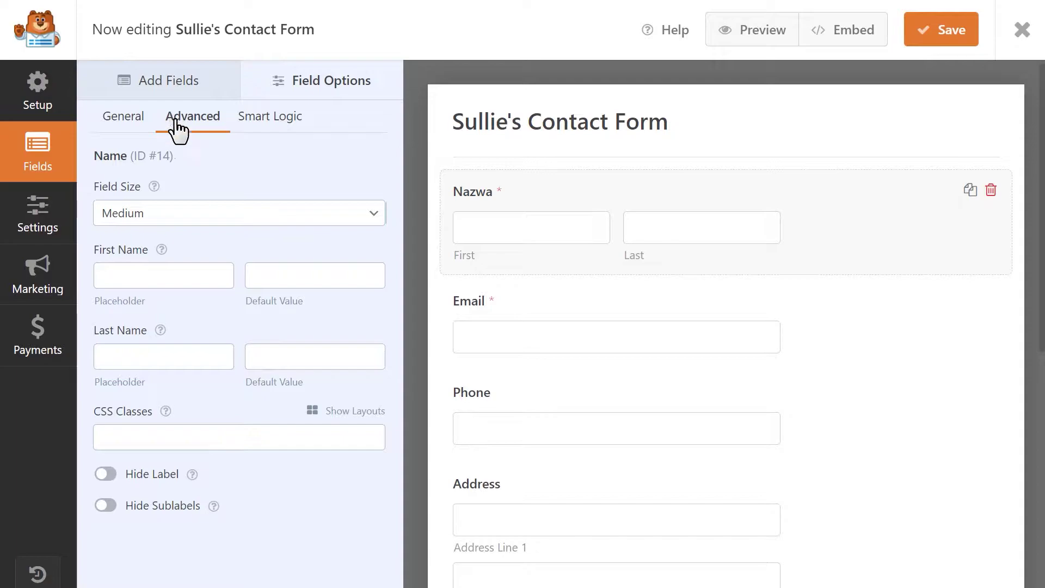
click(112, 275)
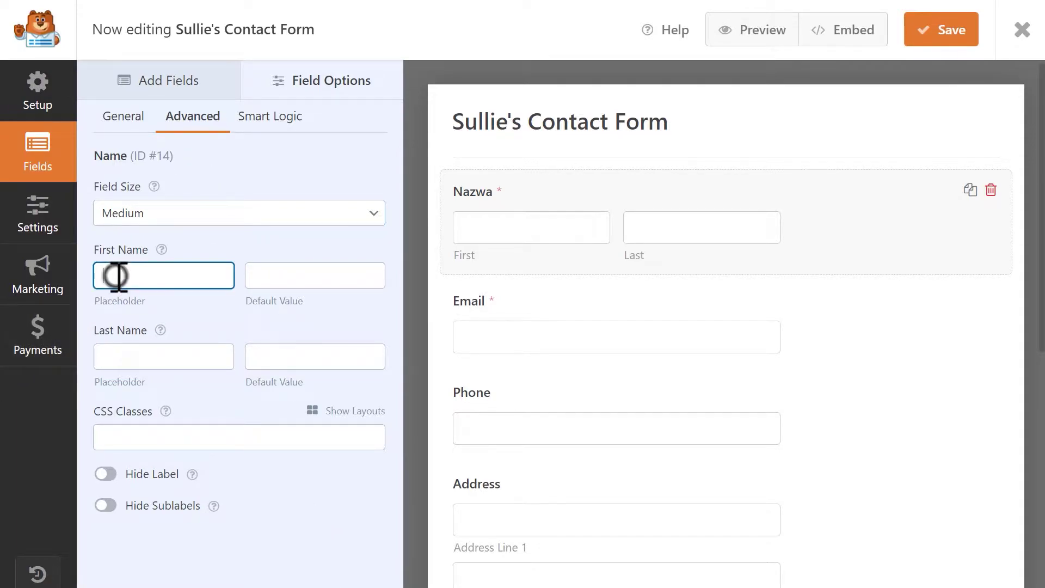
text(Imię)
click(150, 355)
text(Nazwisko)
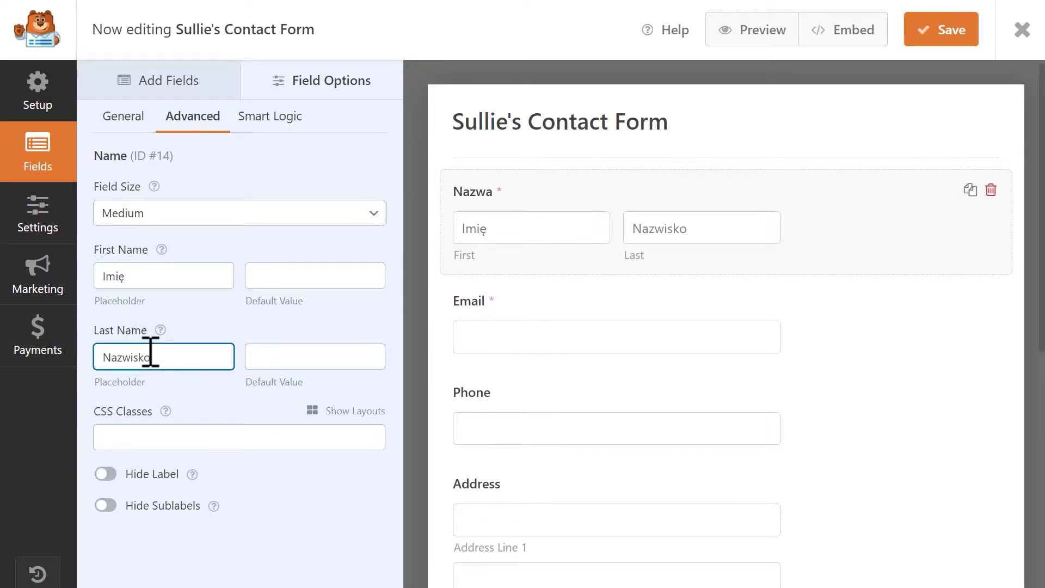
click(105, 506)
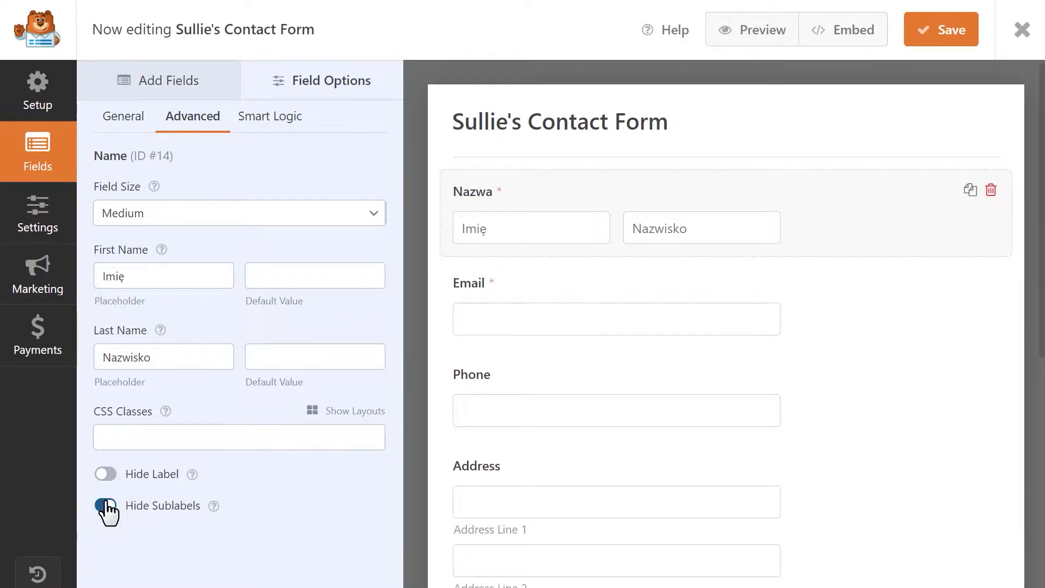
click(929, 37)
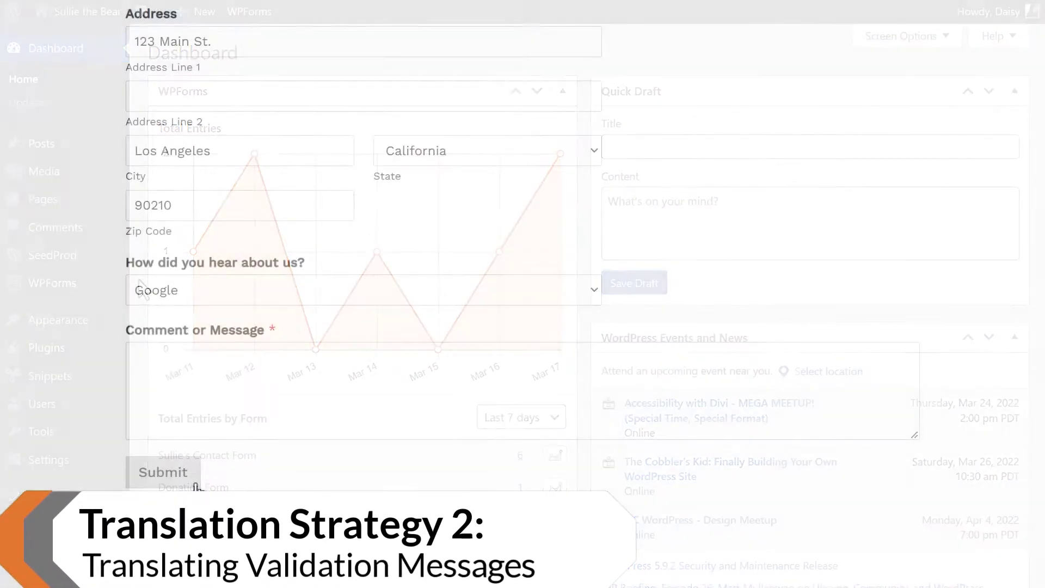
Step: Trigger the required-field error, then swap in the Polish Required validation message and save
click(194, 484)
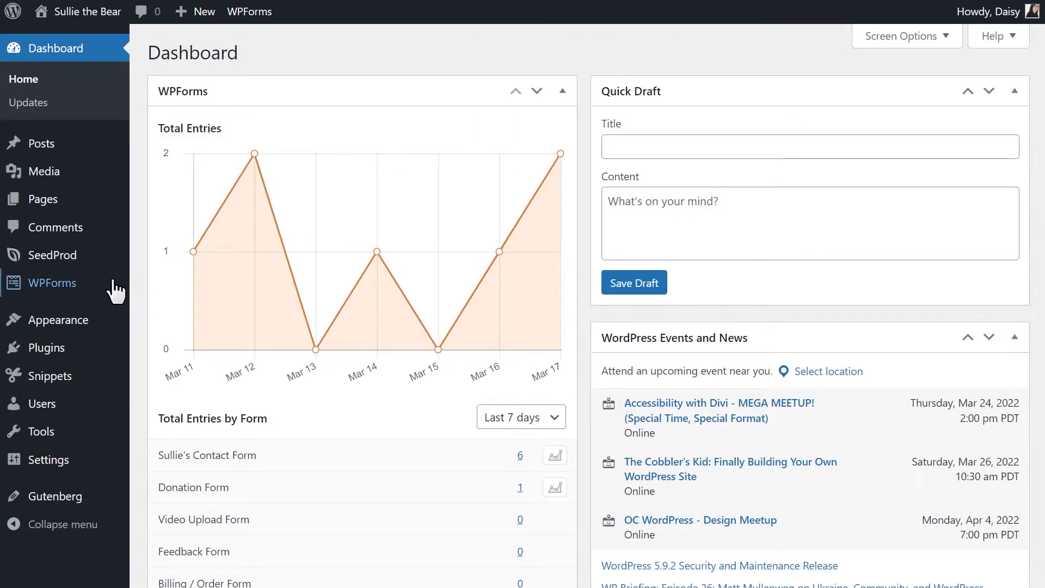
mouse_move(110, 287)
click(158, 355)
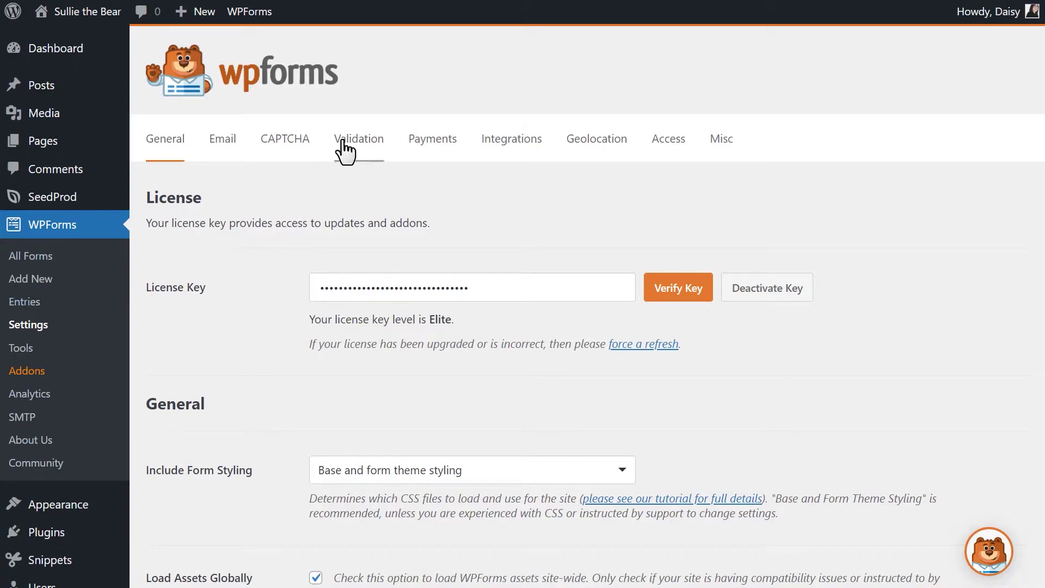
click(343, 139)
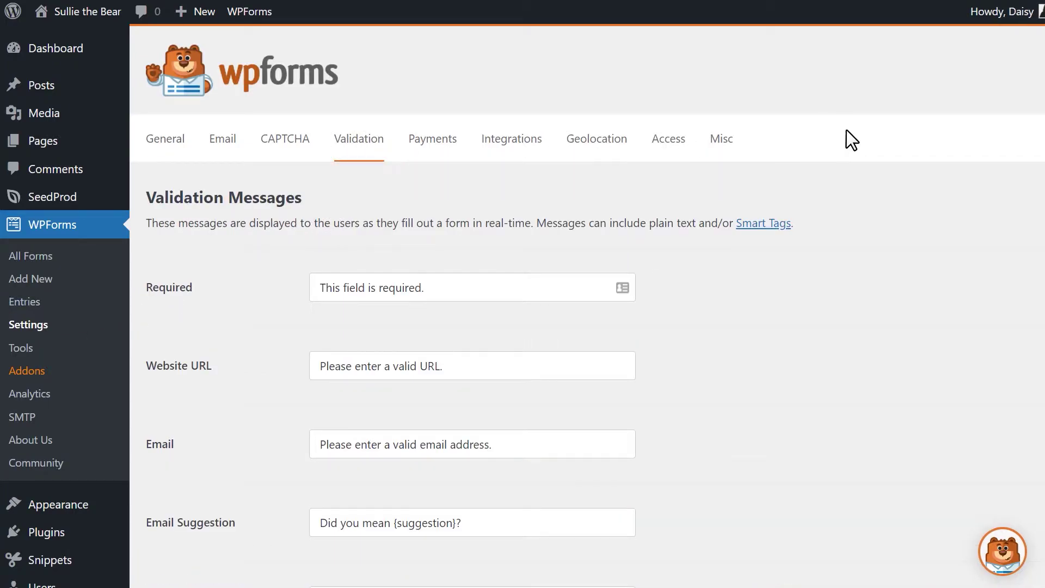
scroll(1007, 111, down, 8)
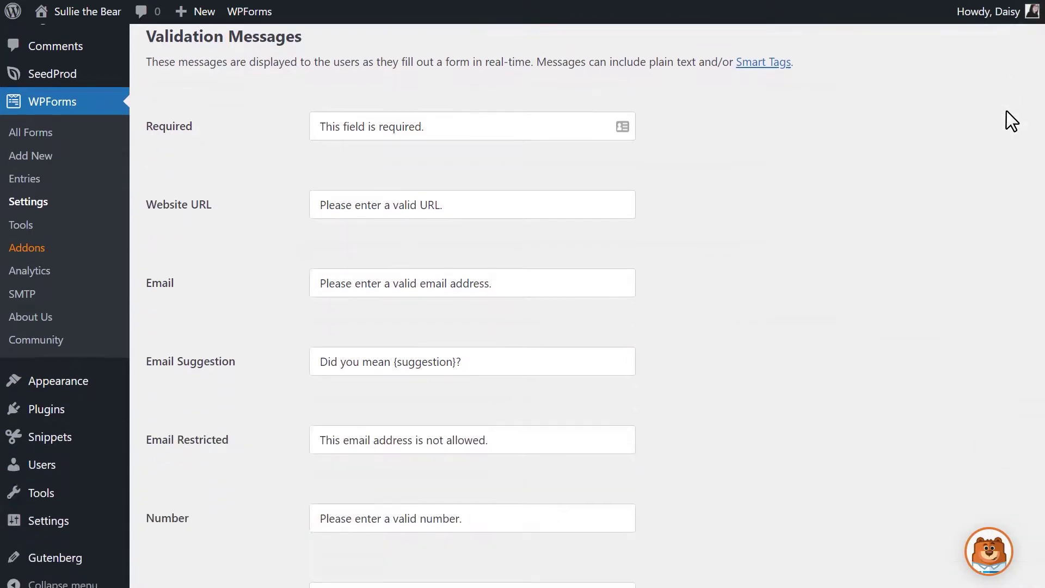
scroll(1007, 111, up, 8)
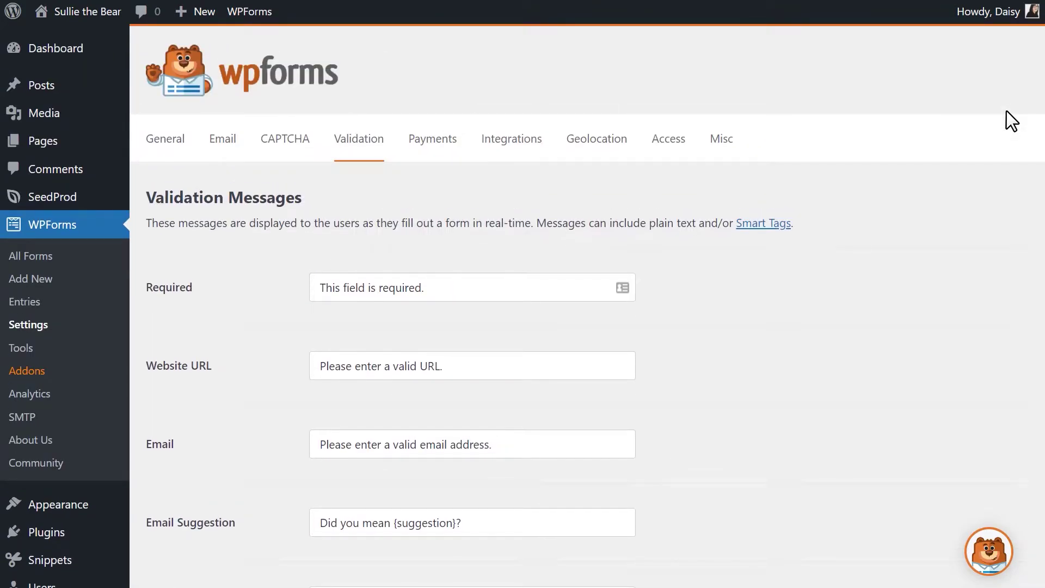
drag(509, 279, 304, 289)
text(To pole jest wymagane.)
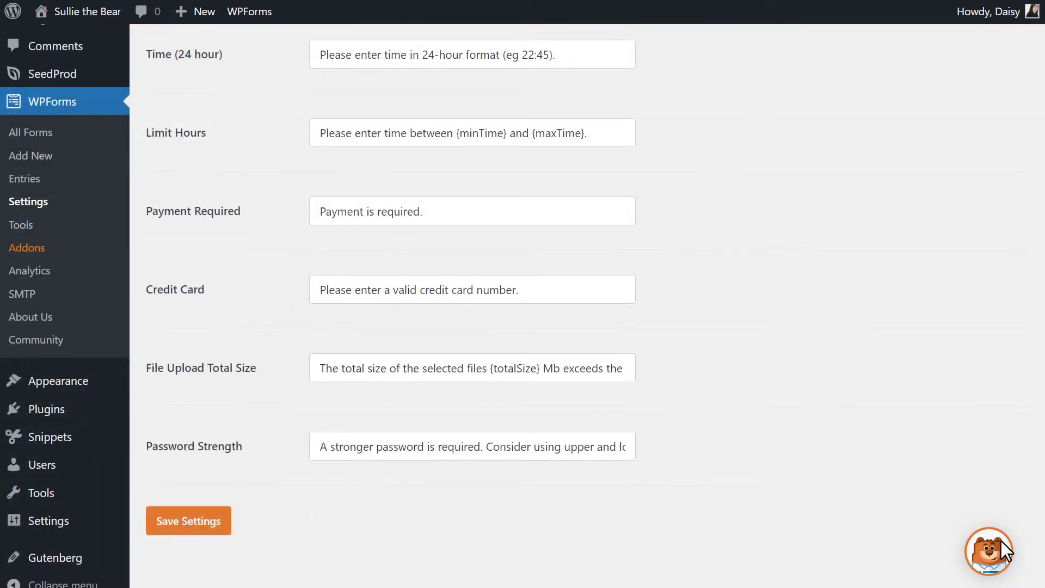
click(225, 514)
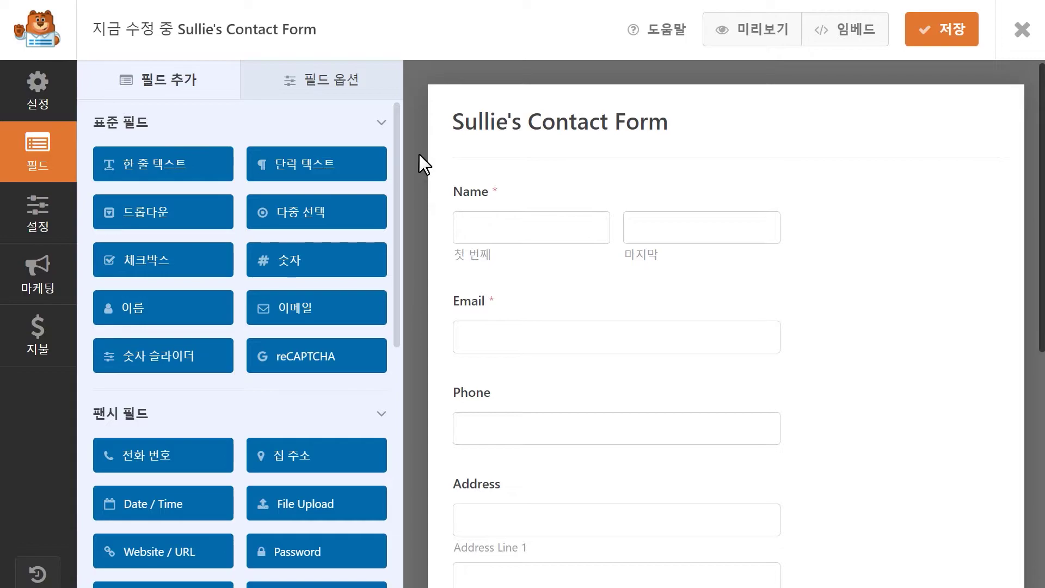
Step: Activate the Loco Translate plugin and show its list of translatable plugins
scroll(399, 163, down, 2)
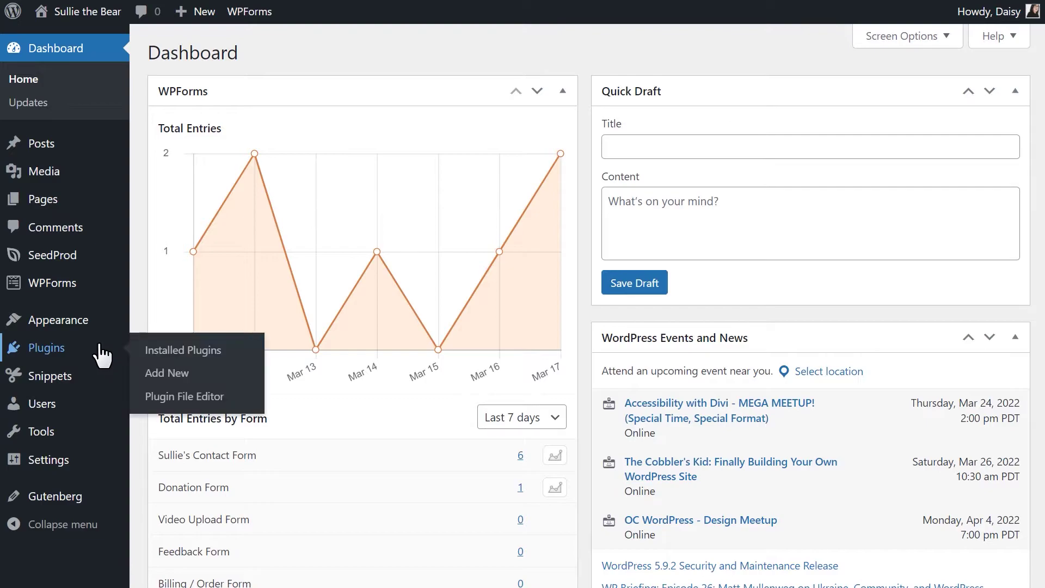
click(148, 375)
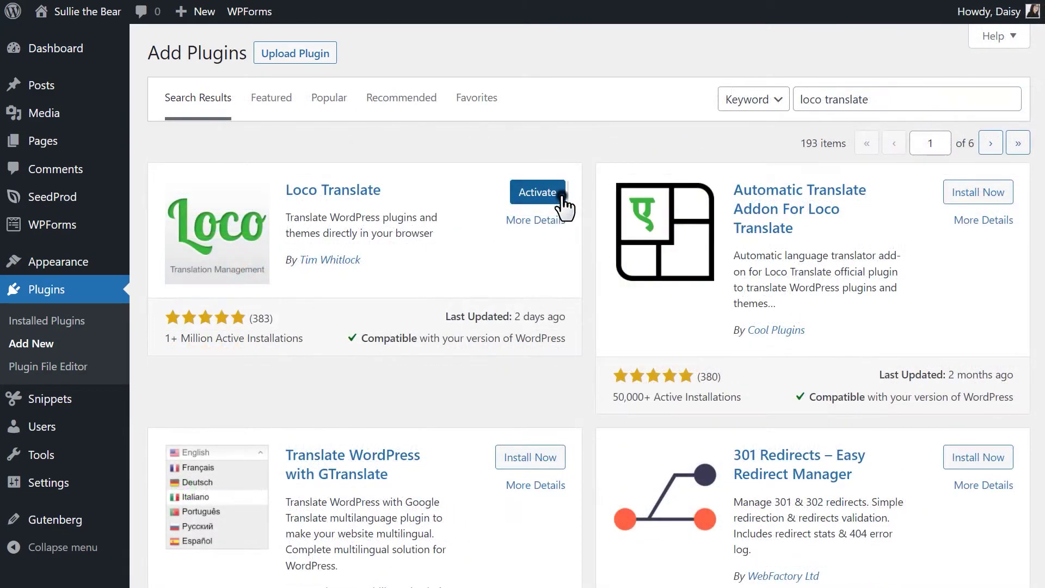
click(562, 200)
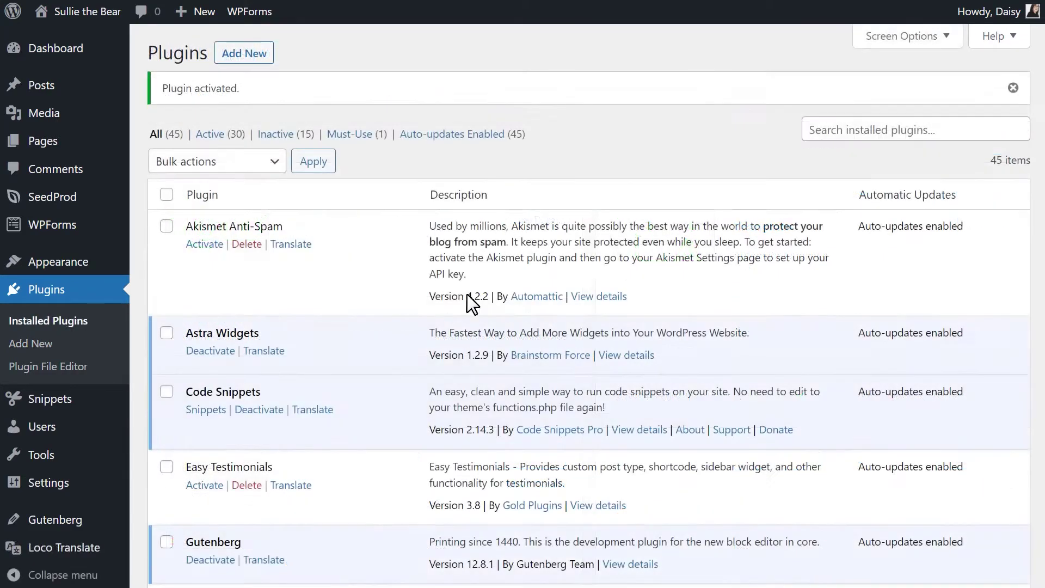
mouse_move(100, 550)
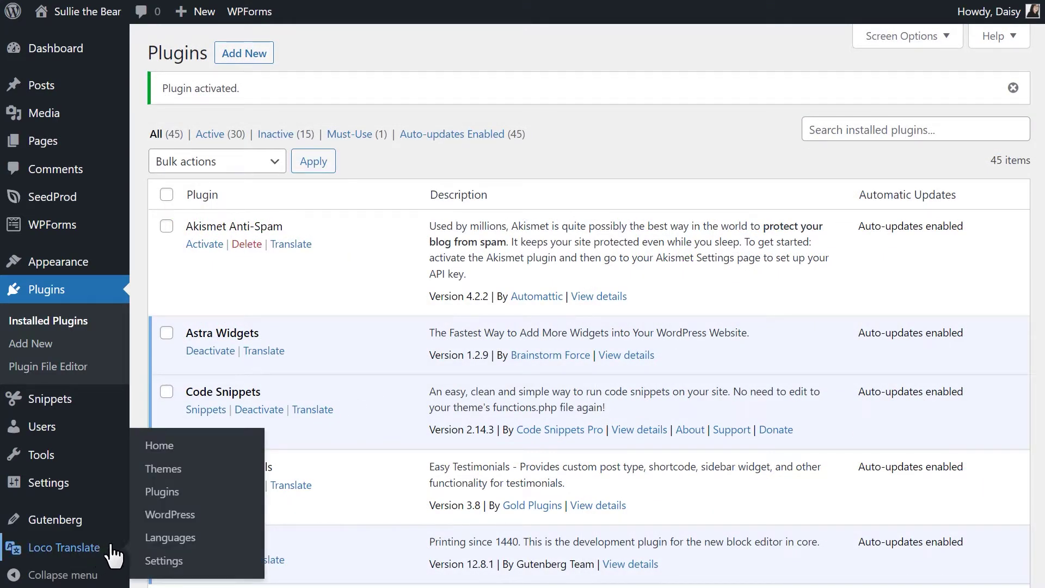
click(162, 492)
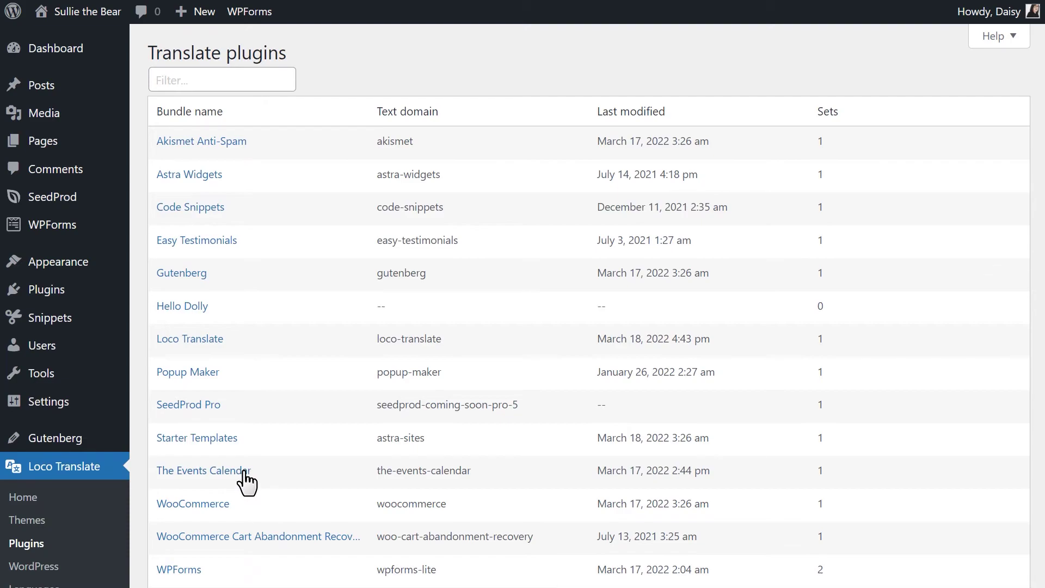
Step: Add a new Korean language to the WPForms bundle, stored in the System location
scroll(245, 483, down, 6)
click(198, 207)
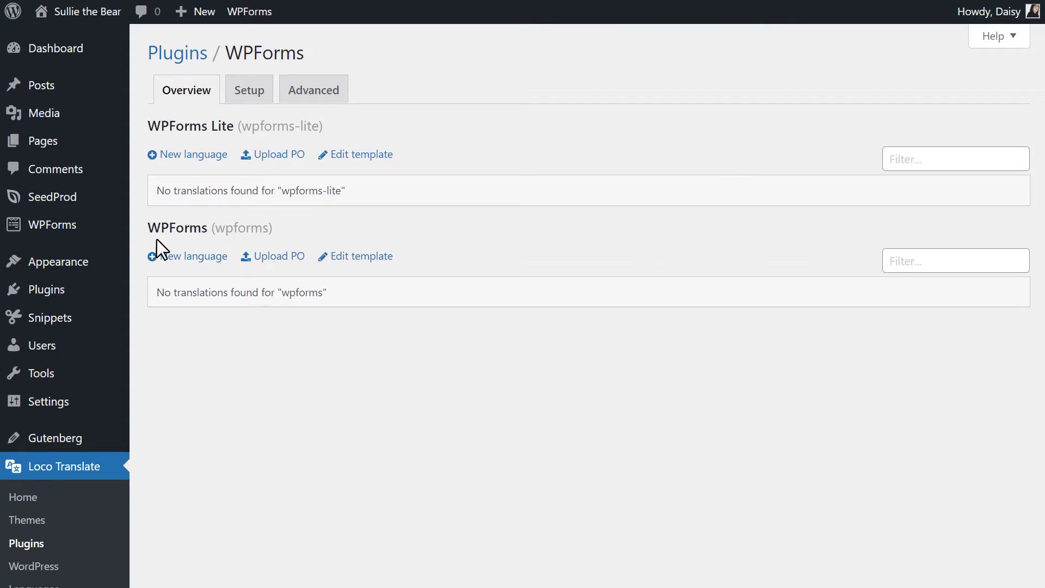
click(164, 256)
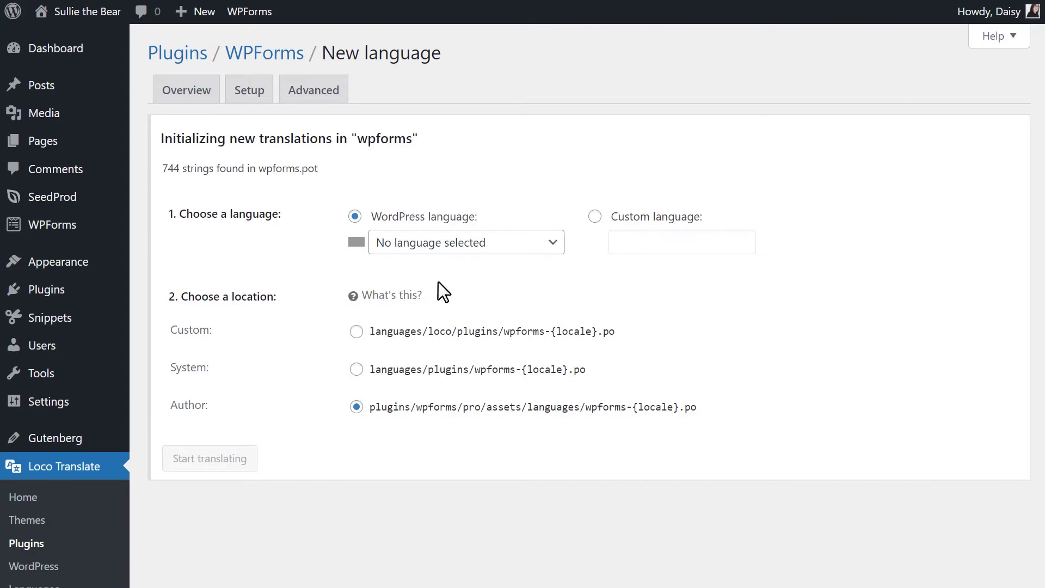
click(547, 252)
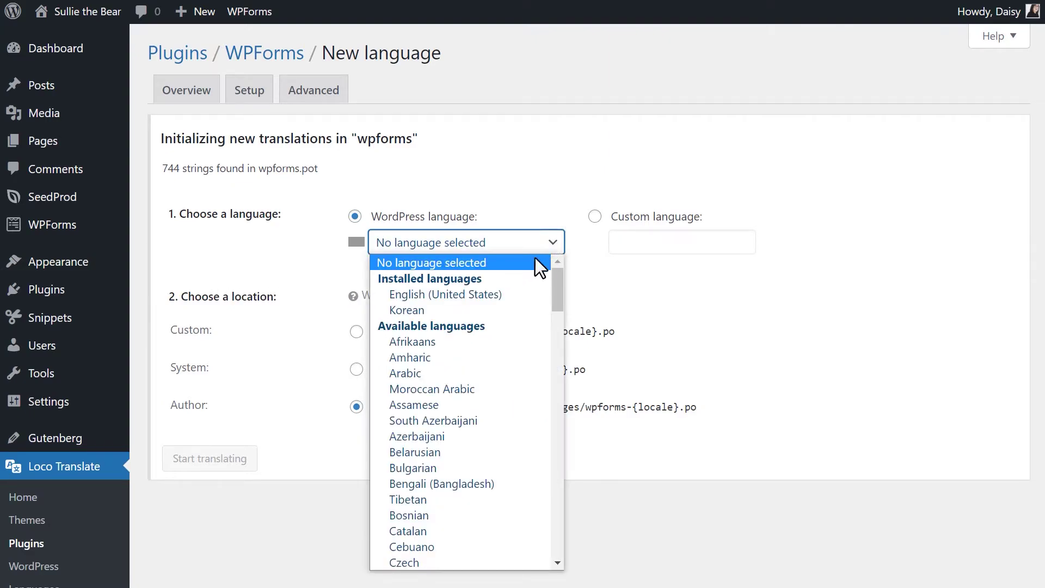
click(476, 308)
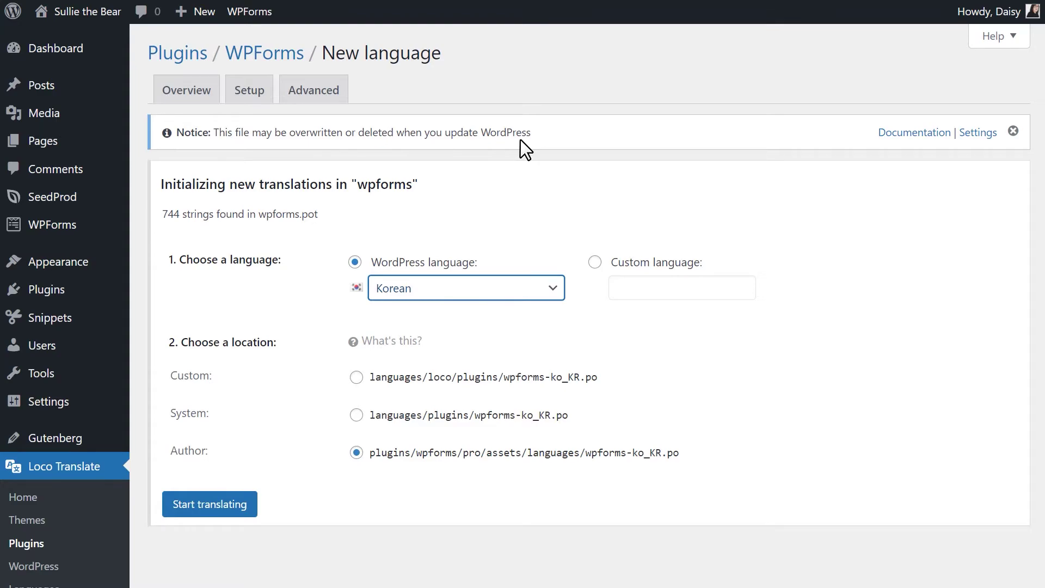
click(357, 415)
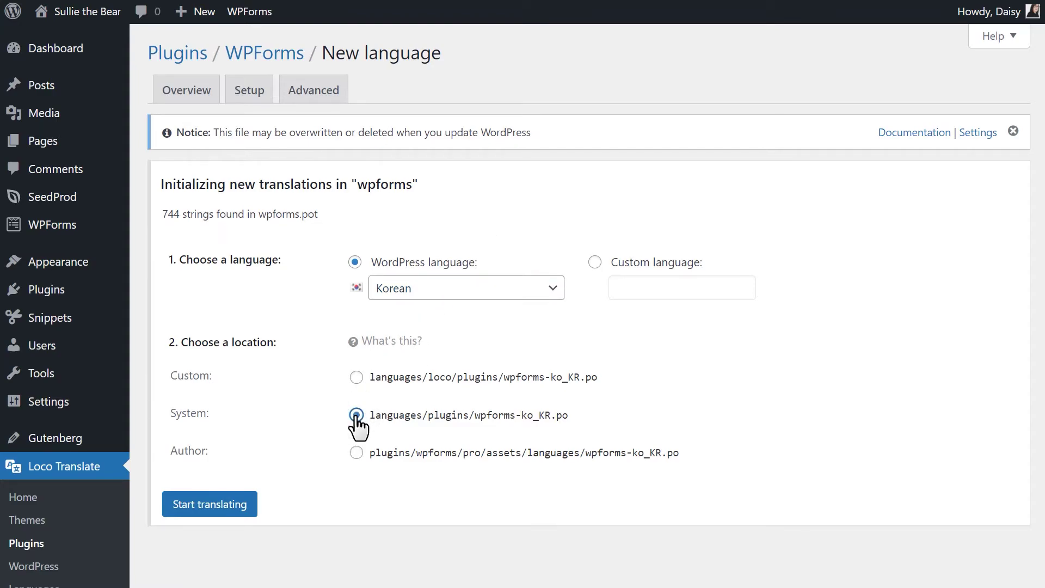
click(245, 498)
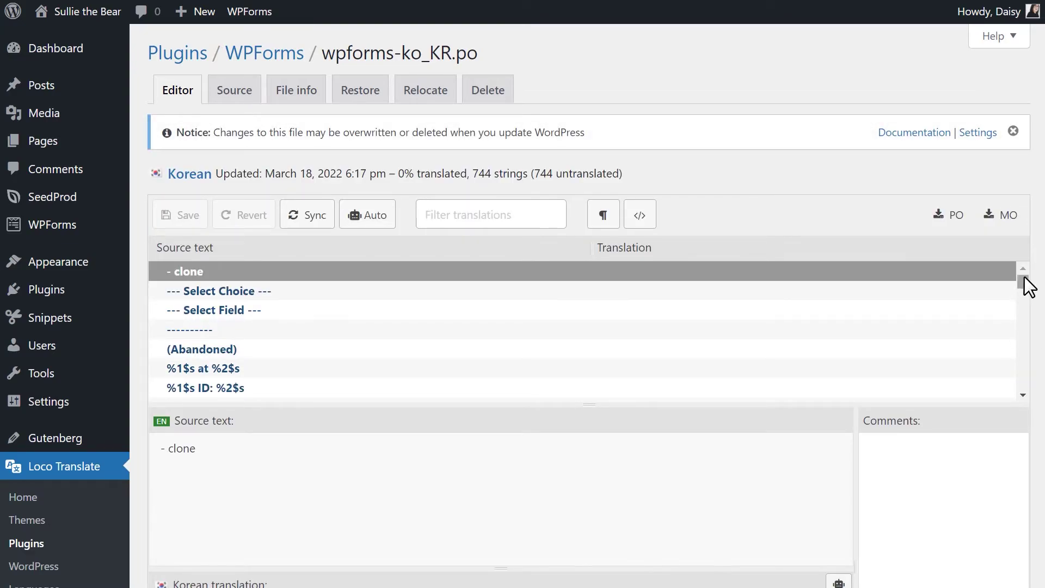
Step: Filter for 'file upload', translate File Upload as 첨부, and save the Korean file
mouse_move(1023, 283)
mouse_down()
mouse_move(1031, 320)
mouse_move(1020, 317)
mouse_move(1034, 272)
mouse_up()
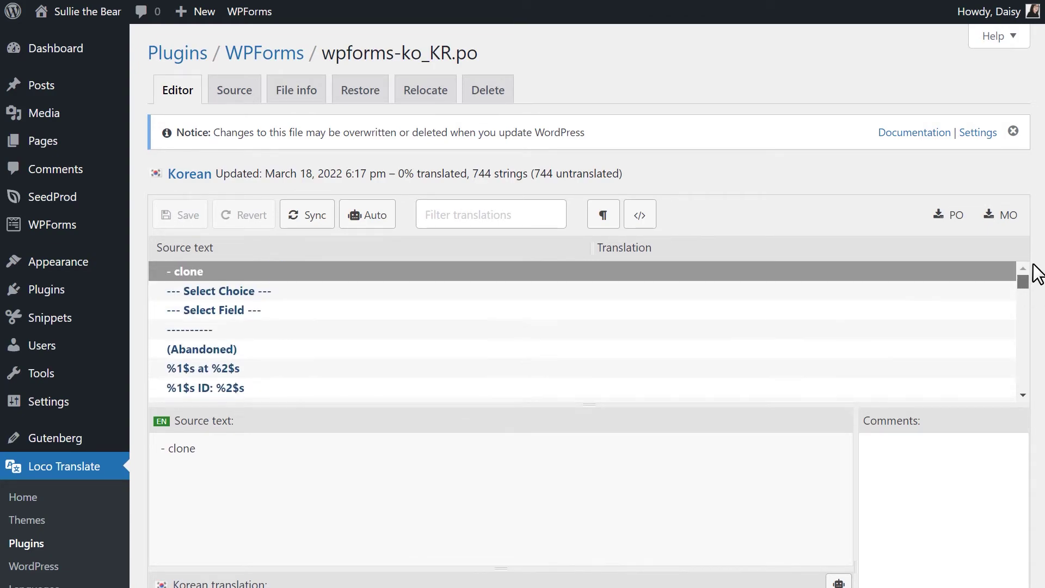
click(534, 216)
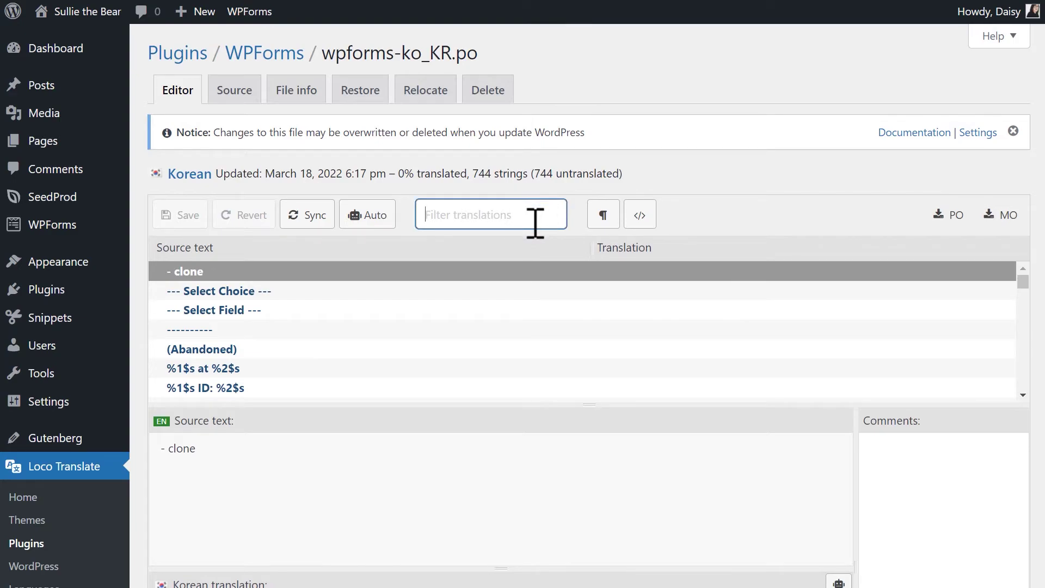
text(file uplo)
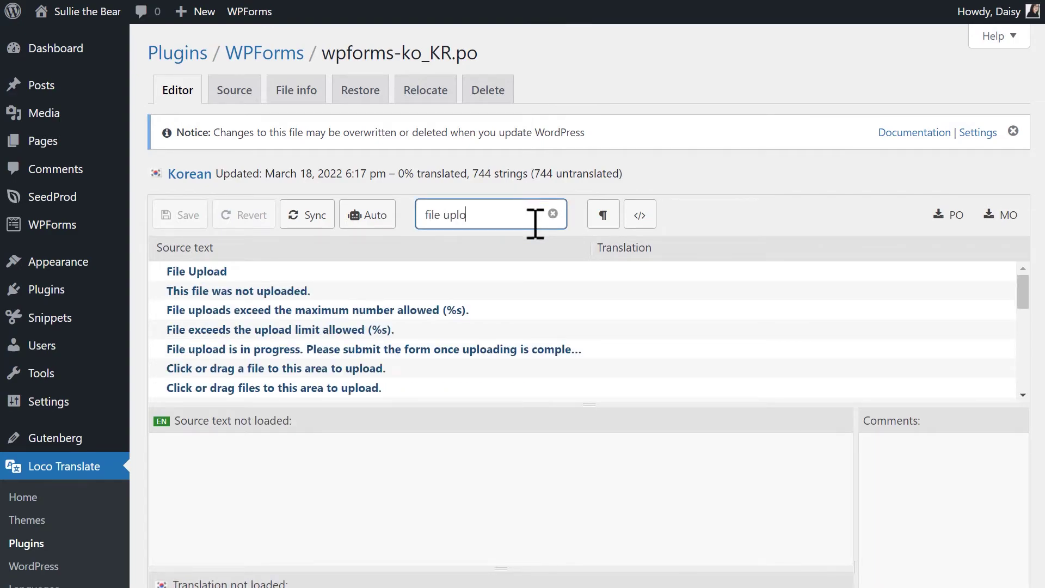
text(ad)
click(255, 270)
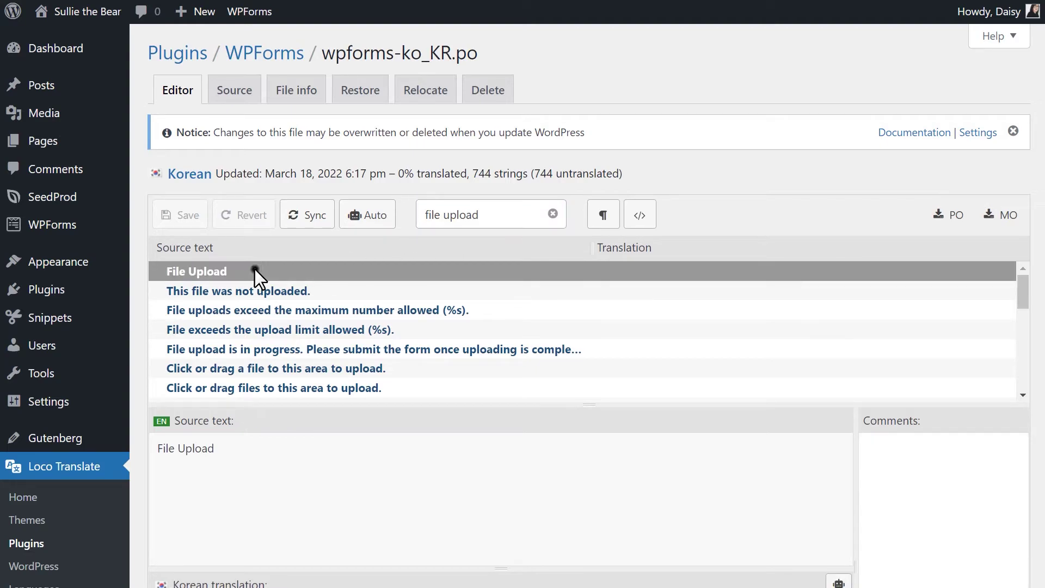
scroll(304, 449, down, 3)
click(305, 450)
text(첨부)
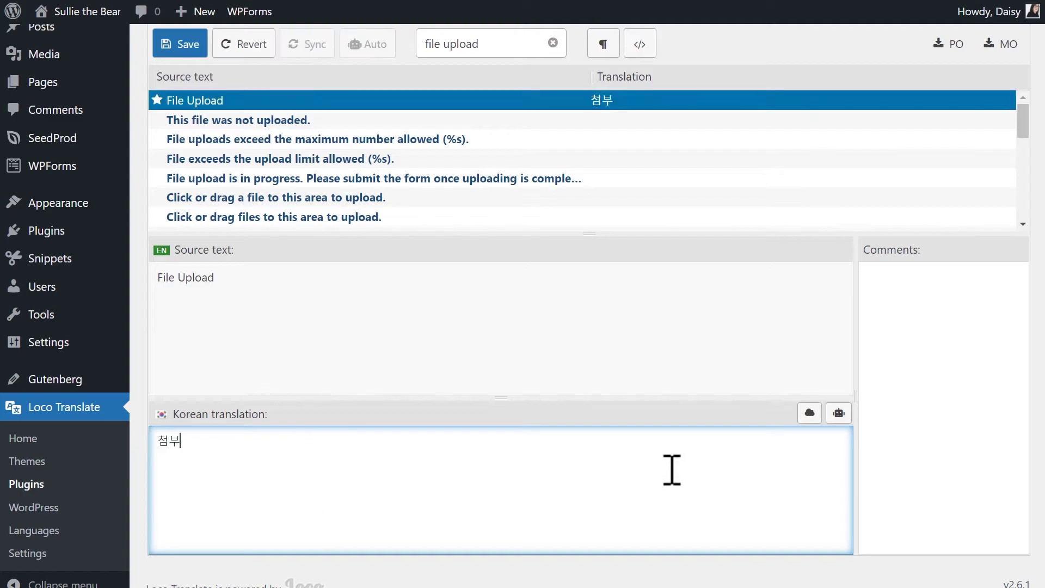
click(188, 52)
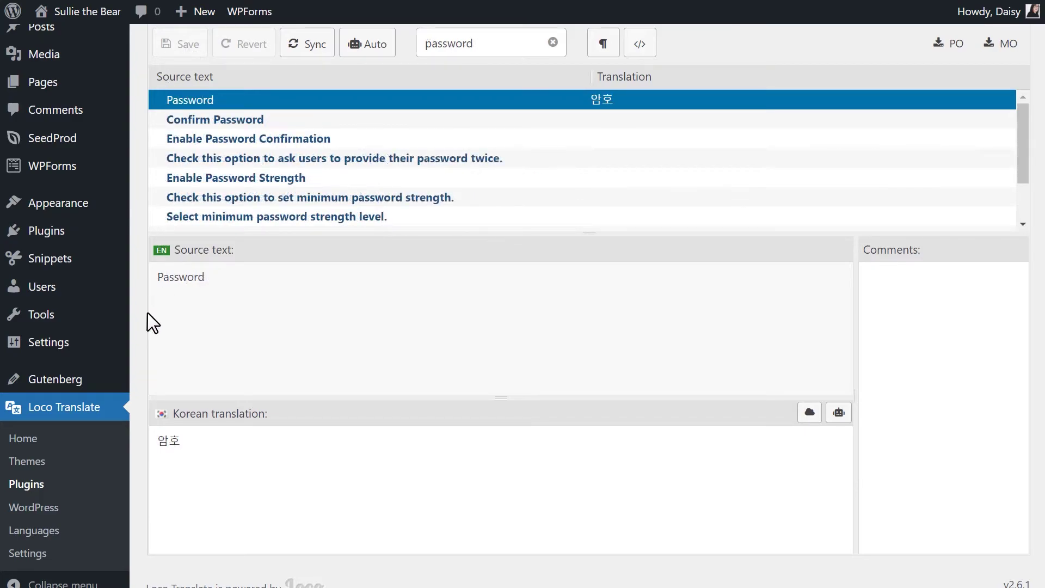
click(97, 351)
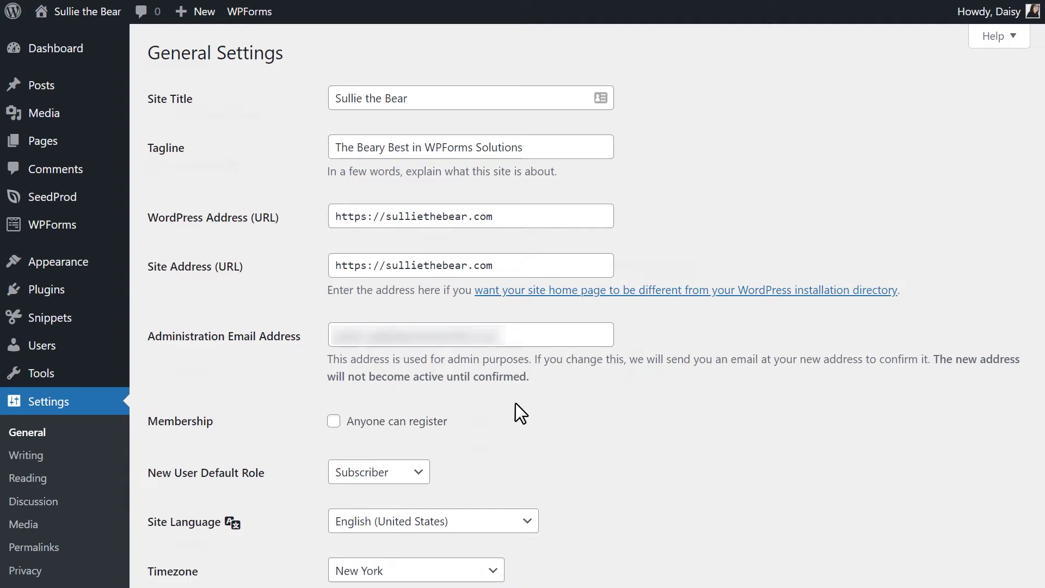
Step: Set the Site Language to 한국어 (Korean) and save the General Settings
scroll(515, 403, down, 6)
click(516, 173)
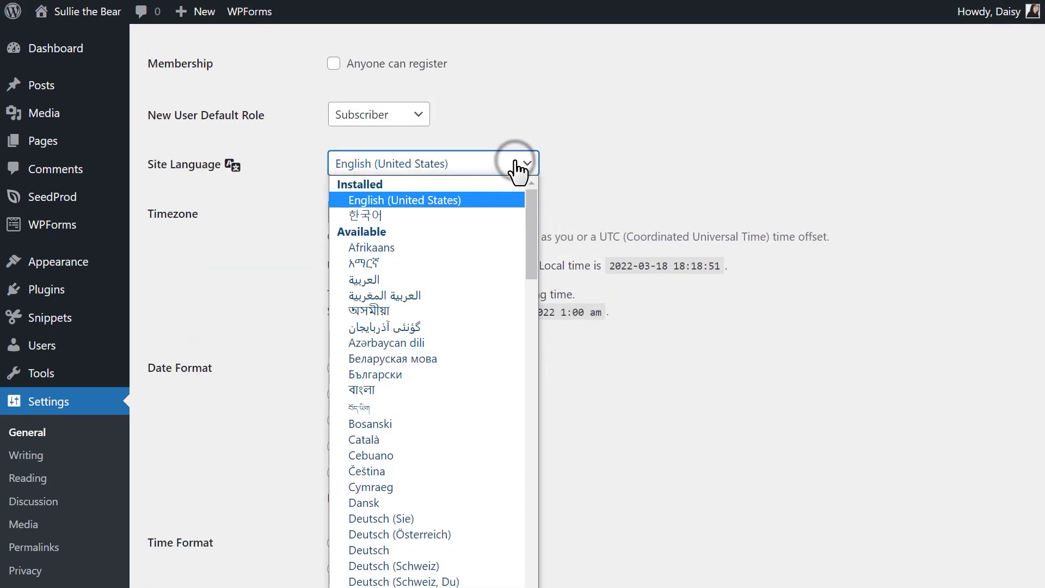
click(476, 217)
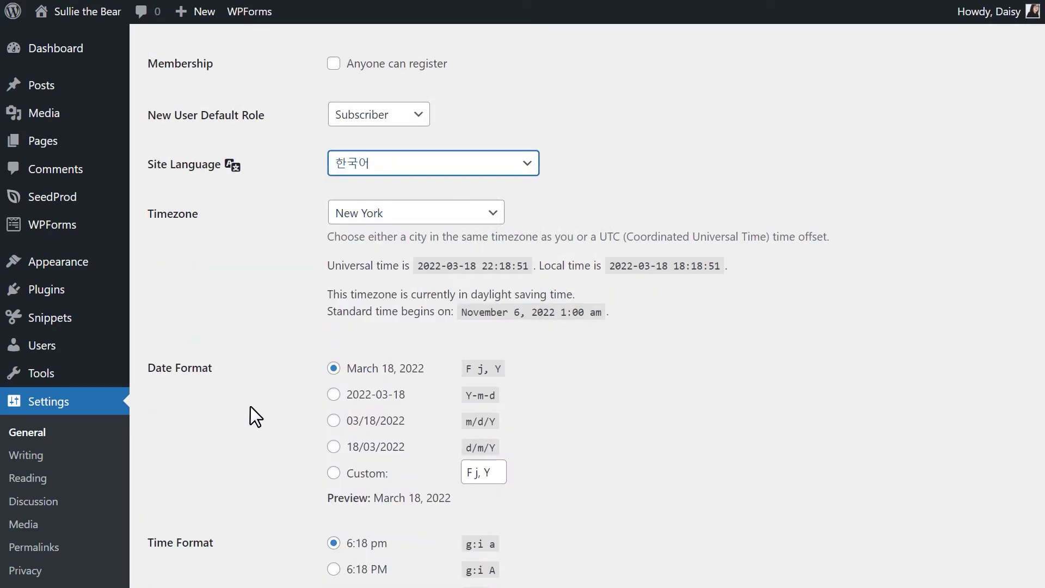
scroll(251, 409, down, 6)
click(226, 524)
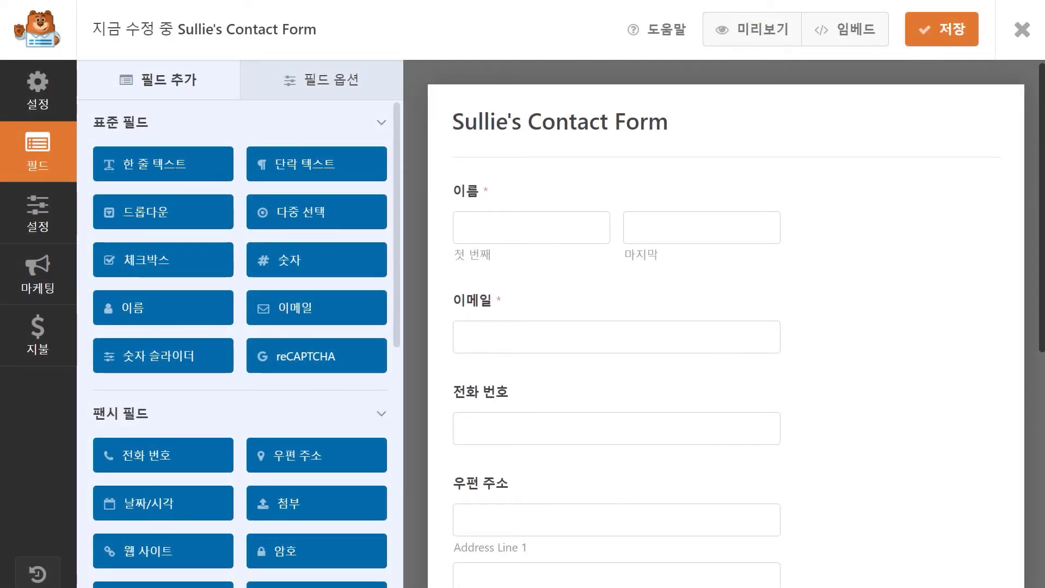
drag(395, 259, 417, 326)
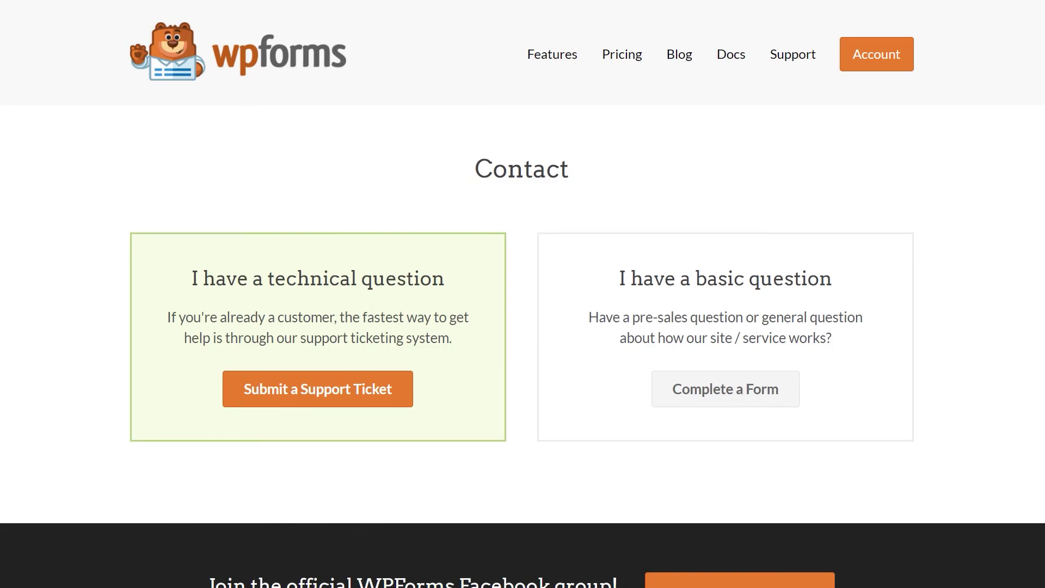
Step: Scroll down the WPForms Contact page toward the support ticket option
scroll(523, 294, down, 5)
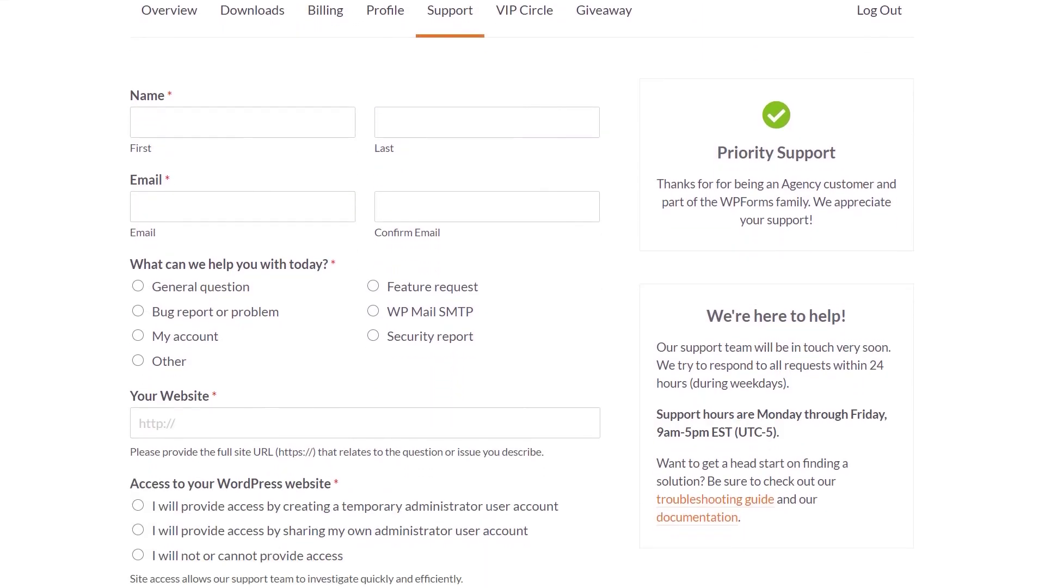